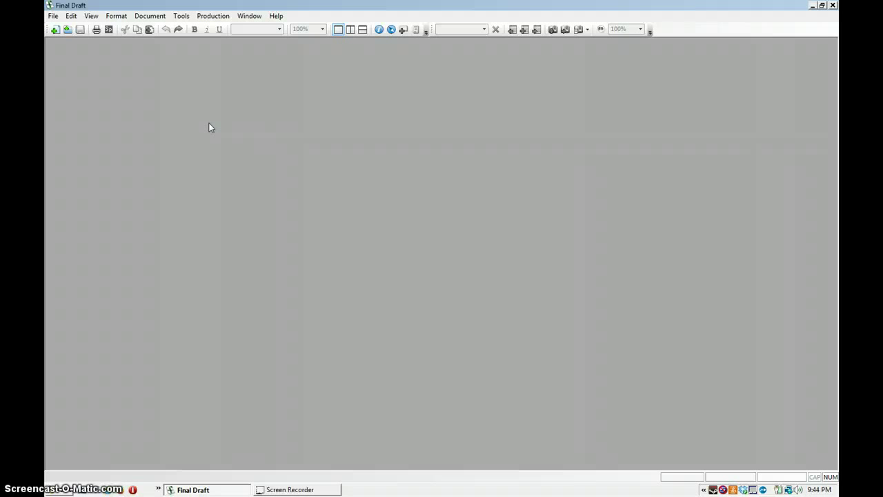
Step: Create a new script from the Dramatists Guild Musical stationery
{"action": "left_click", "coordinate": [53, 15]}
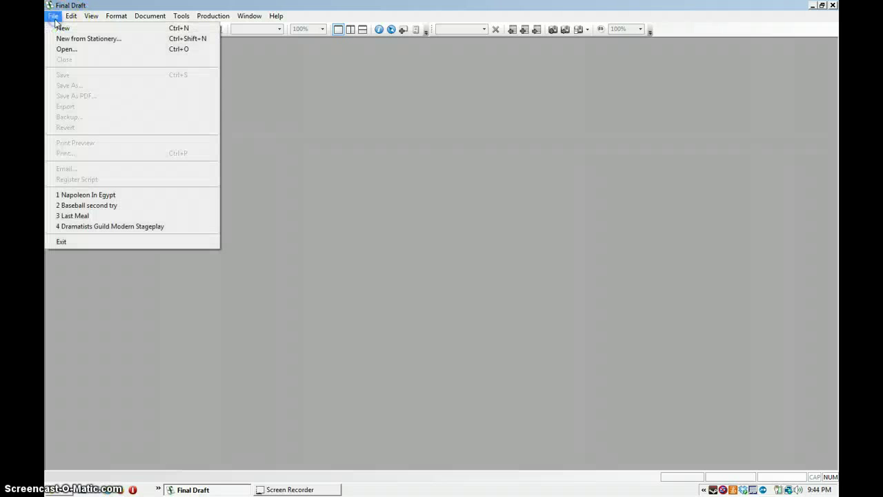
{"action": "left_click", "coordinate": [61, 41]}
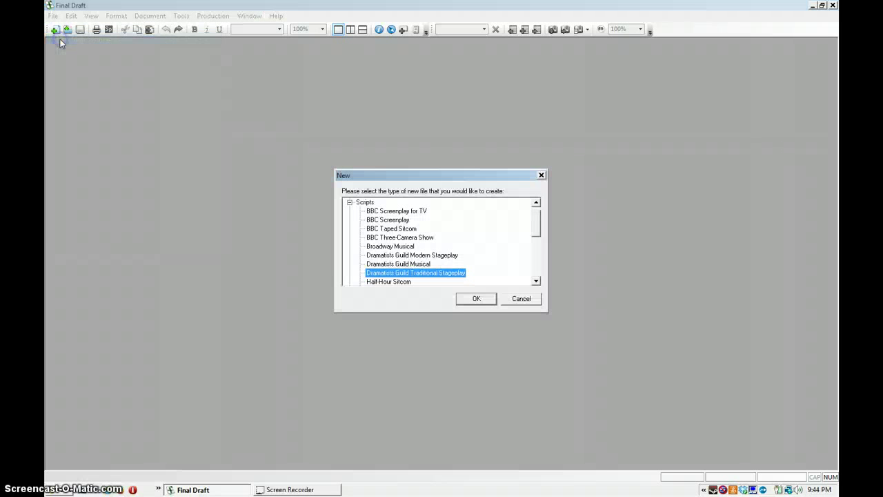
{"action": "double_click", "coordinate": [426, 265]}
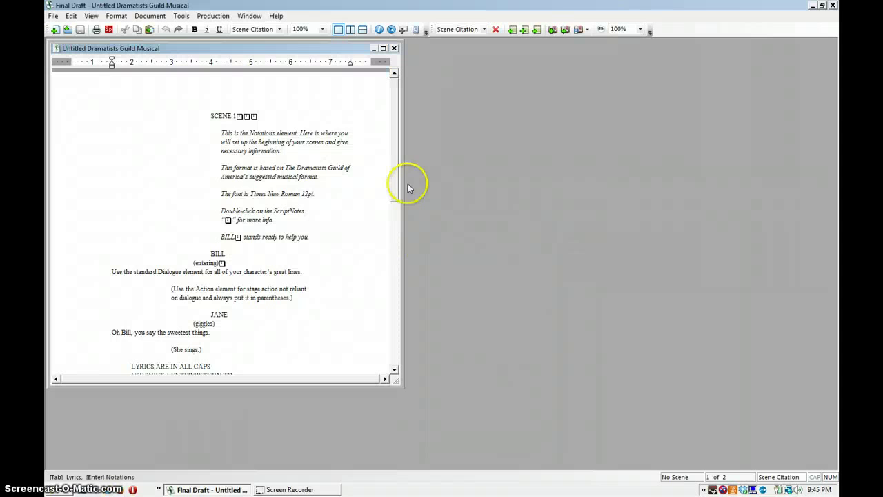
Step: Look through the sample script and delete all of its text to leave a blank script
{"action": "left_click_drag", "start_coordinate": [394, 148], "coordinate": [388, 266]}
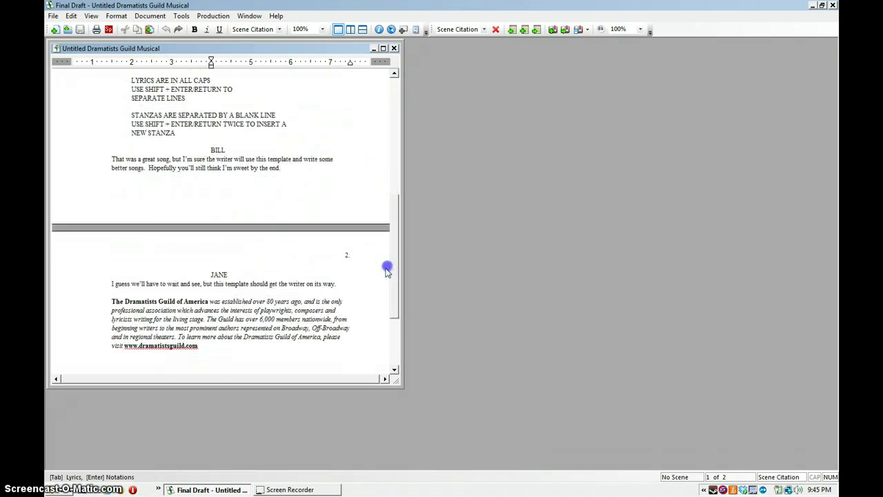
{"action": "left_click", "coordinate": [241, 352]}
{"action": "key", "text": "ctrl+a"}
{"action": "left_click_drag", "start_coordinate": [233, 6], "coordinate": [232, 5]}
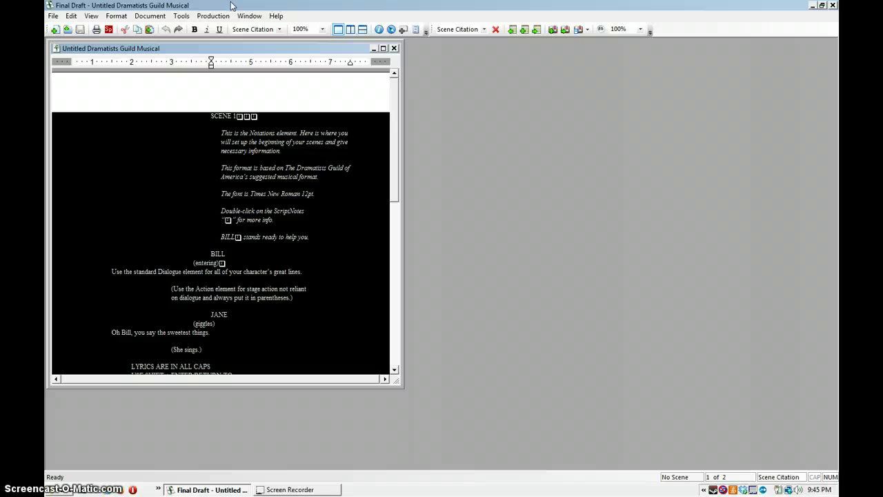
{"action": "key", "text": "Delete"}
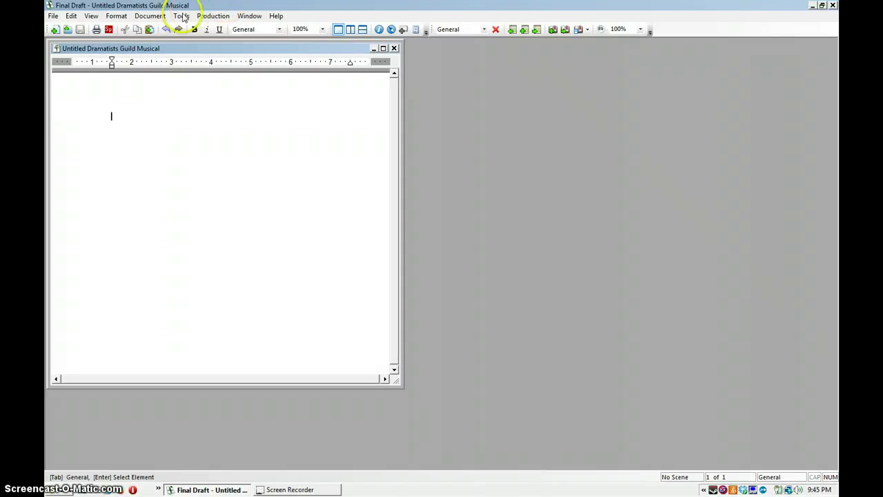
Step: View the script's SmartType character list and close it without adding any entries
{"action": "left_click", "coordinate": [153, 15]}
{"action": "left_click", "coordinate": [153, 74]}
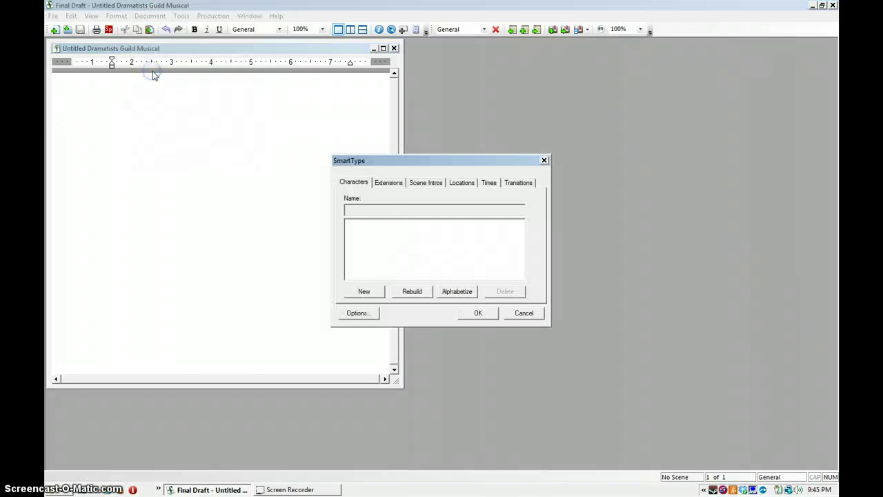
{"action": "left_click", "coordinate": [544, 161]}
{"action": "left_click", "coordinate": [149, 15]}
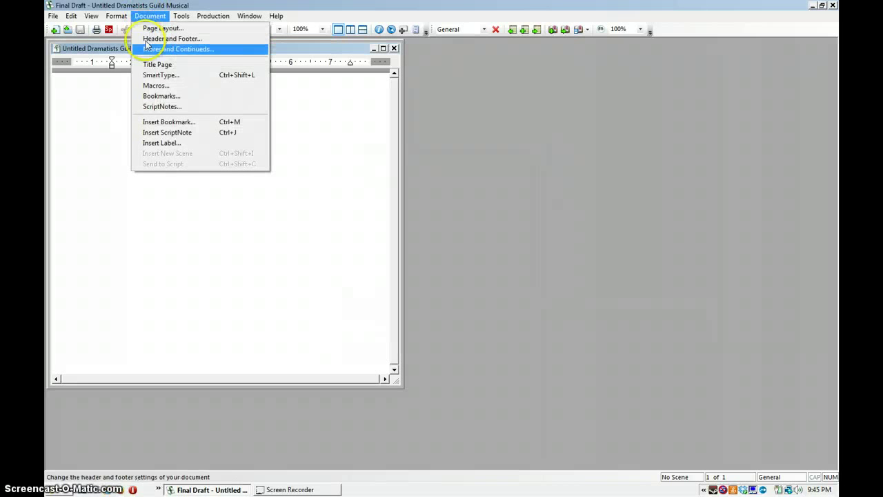
{"action": "left_click", "coordinate": [151, 77]}
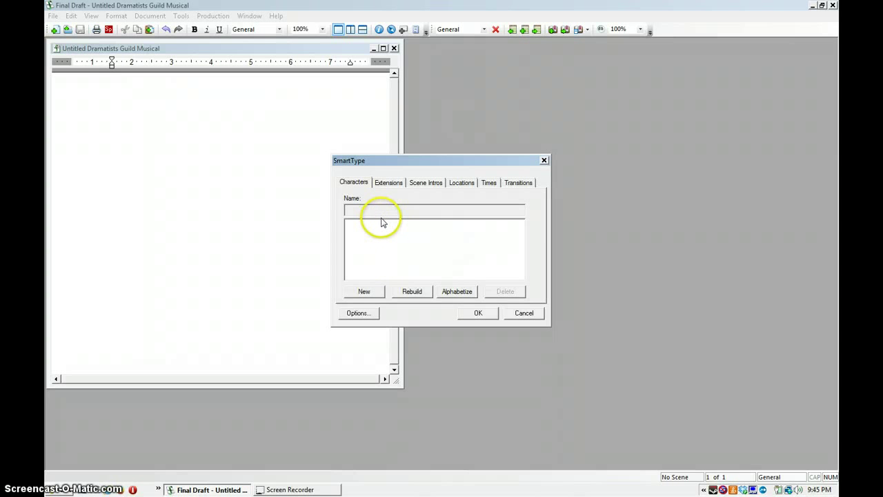
{"action": "left_click", "coordinate": [482, 311]}
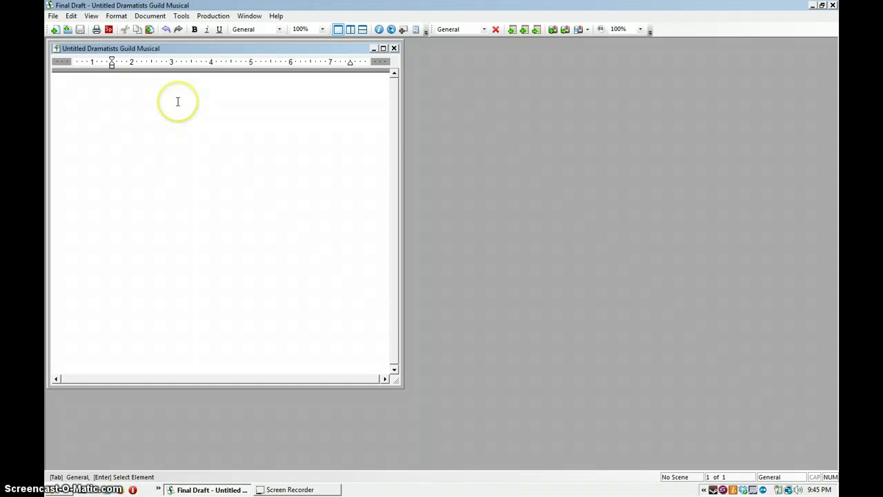
Step: Open the script's title page and replace the byline placeholder "Your Name here" with the author's name
{"action": "left_click", "coordinate": [116, 16]}
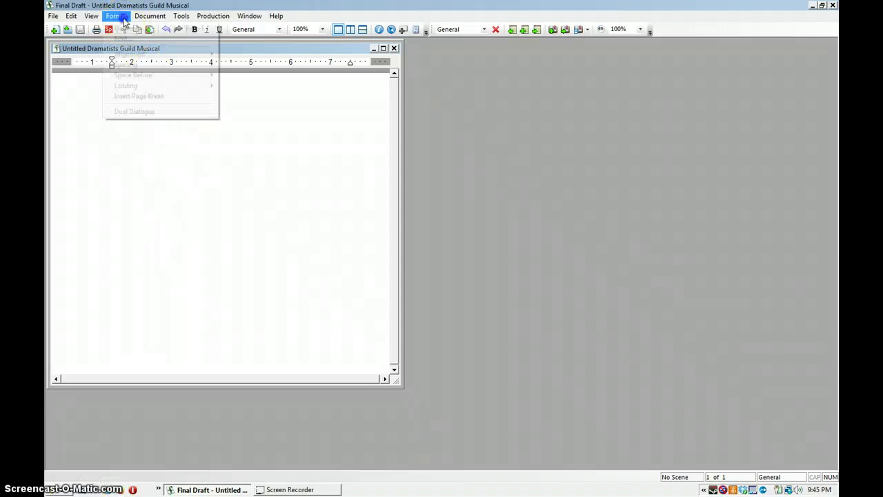
{"action": "mouse_move", "coordinate": [151, 15]}
{"action": "mouse_move", "coordinate": [175, 22]}
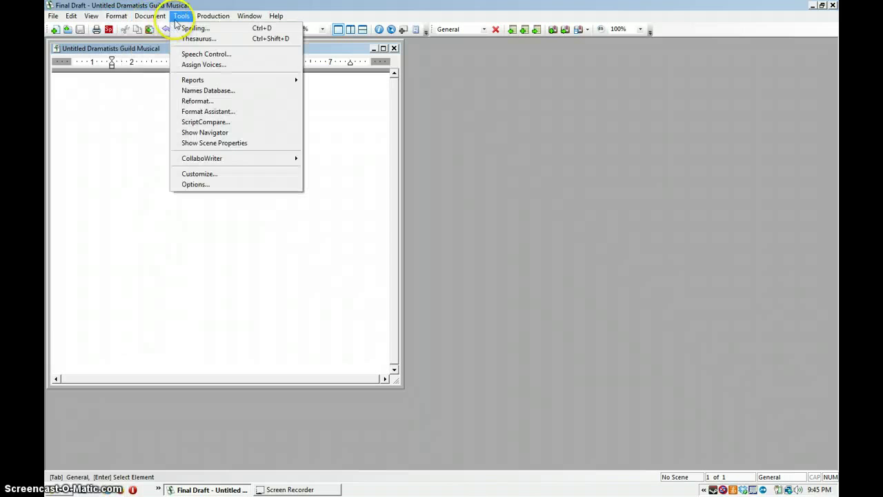
{"action": "left_click", "coordinate": [154, 64]}
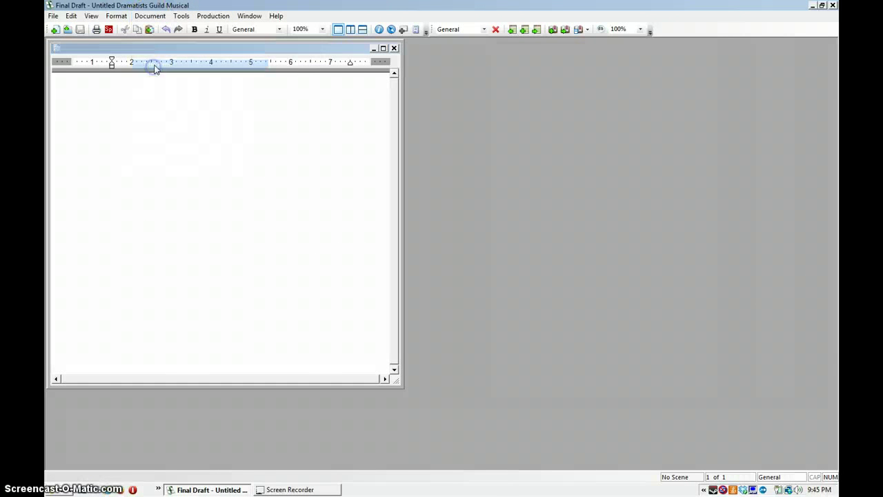
{"action": "scroll", "coordinate": [330, 169], "scroll_direction": "down", "scroll_amount": 3}
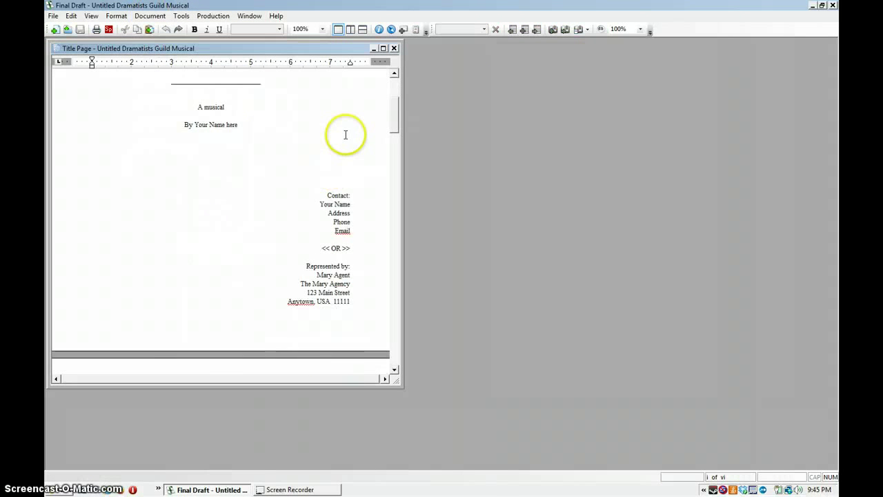
{"action": "scroll", "coordinate": [345, 134], "scroll_direction": "up", "scroll_amount": 1}
{"action": "left_click_drag", "start_coordinate": [194, 177], "coordinate": [236, 177]}
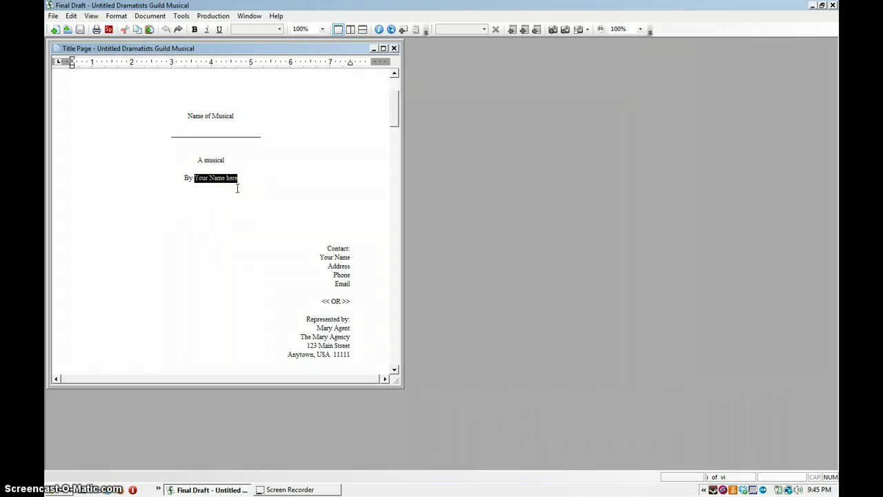
{"action": "type", "text": "Tutorial Joe"}
Step: Fill in the title page's contact block with the author's name, street address, phone number and e-mail address
{"action": "left_click_drag", "start_coordinate": [319, 256], "coordinate": [350, 256]}
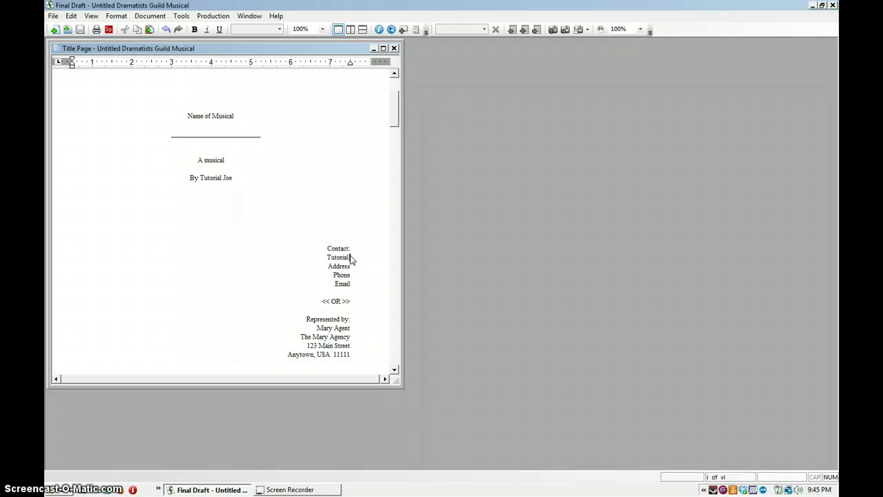
{"action": "left_click_drag", "start_coordinate": [329, 266], "coordinate": [349, 267]}
{"action": "type", "text": "123 Tutorial Street"}
{"action": "left_click_drag", "start_coordinate": [351, 276], "coordinate": [337, 277]}
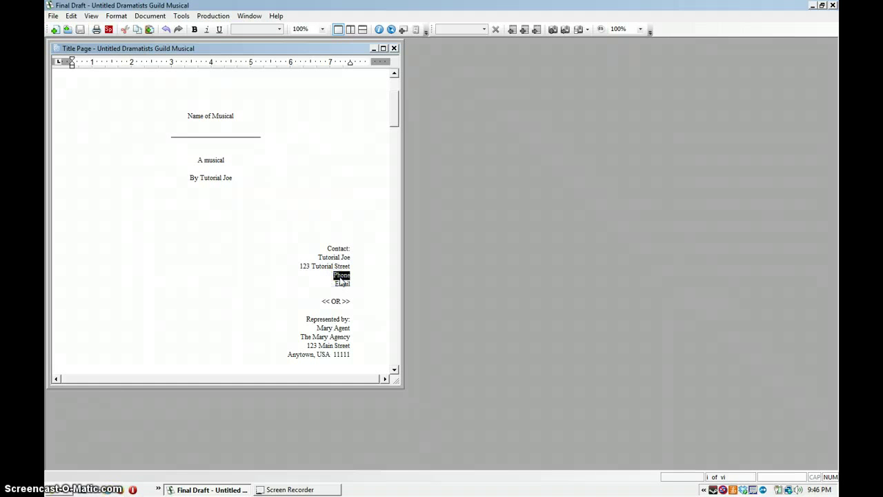
{"action": "type", "text": "555-5555"}
{"action": "left_click", "coordinate": [334, 283]}
{"action": "left_click_drag", "start_coordinate": [352, 281], "coordinate": [356, 282]}
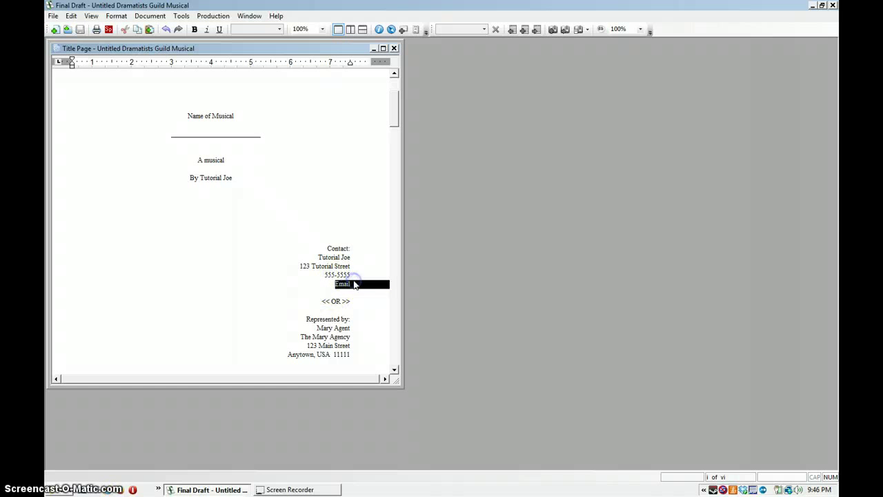
{"action": "type", "text": "tutorialjoe@g"}
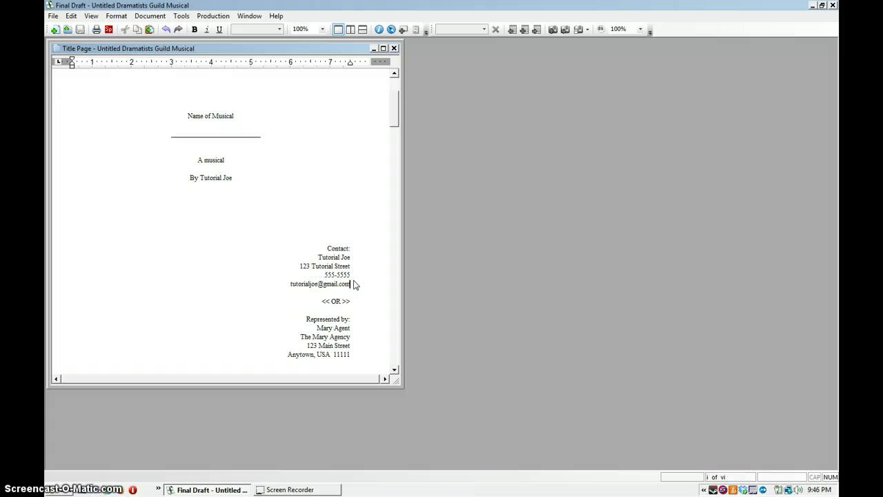
Step: Delete the "<< OR >>" agent representation block and insert blank lines above "Contact:" to move the contact block lower on the title page
{"action": "left_click_drag", "start_coordinate": [325, 296], "coordinate": [343, 353]}
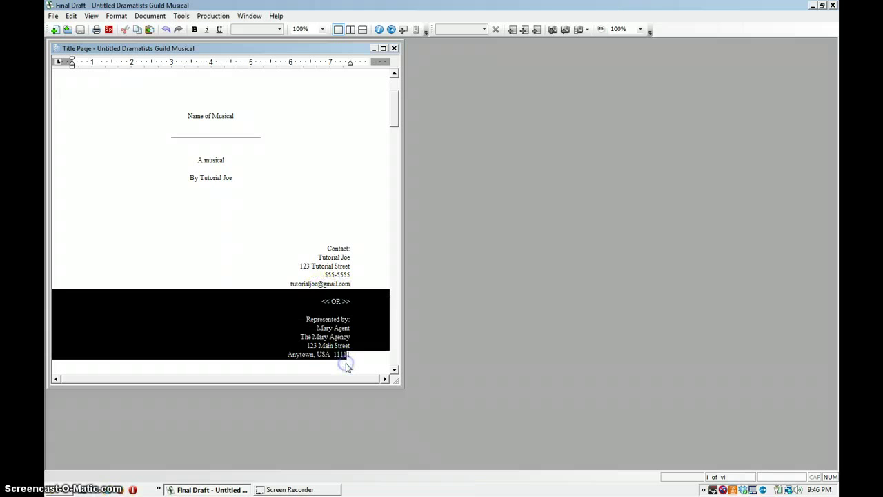
{"action": "key", "text": "Delete"}
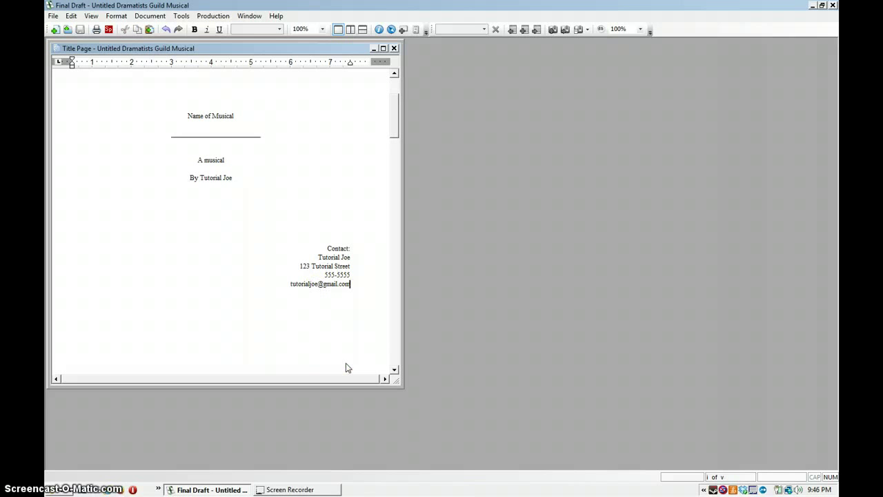
{"action": "left_click", "coordinate": [316, 248]}
{"action": "key", "text": "Return"}
{"action": "key", "text": "Return"}
{"action": "key", "text": "Return"}
{"action": "key", "text": "Return"}
{"action": "key", "text": "Return"}
{"action": "key", "text": "Return"}
{"action": "key", "text": "Return"}
{"action": "key", "text": "Return"}
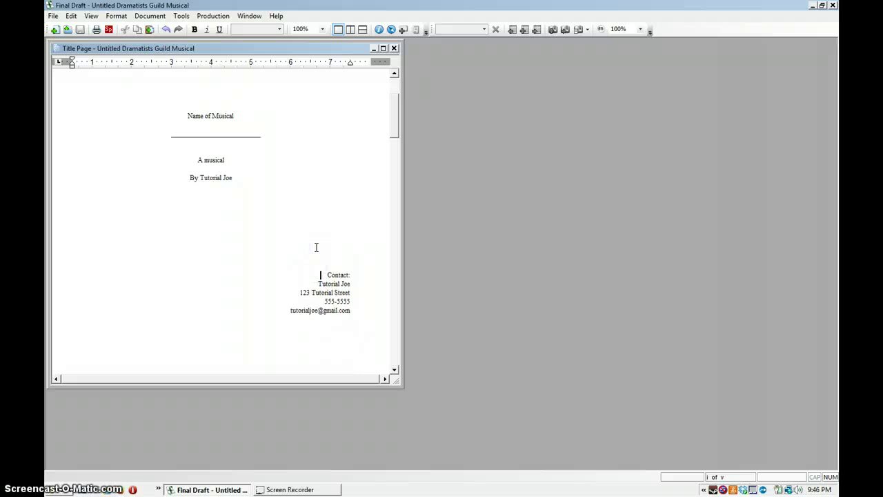
{"action": "key", "text": "Return"}
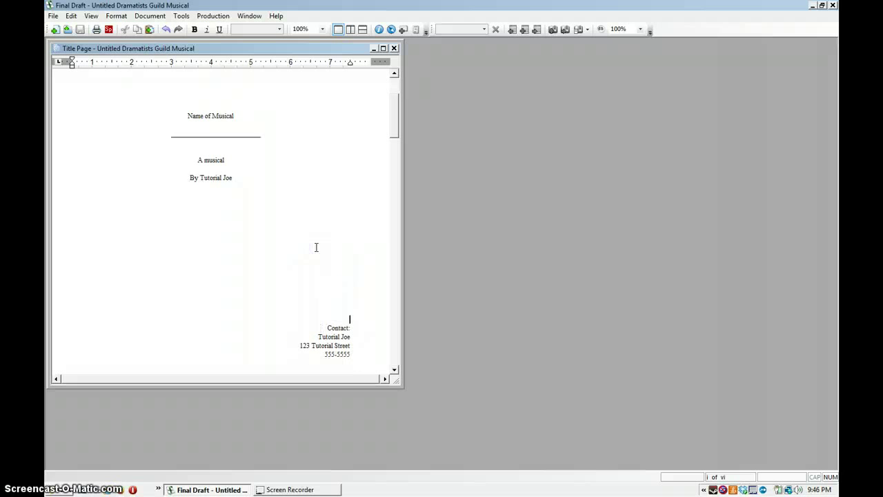
{"action": "key", "text": "Delete"}
Step: Look over the title page layout and close the title page to return to the script
{"action": "scroll", "coordinate": [316, 247], "scroll_direction": "down", "scroll_amount": 10}
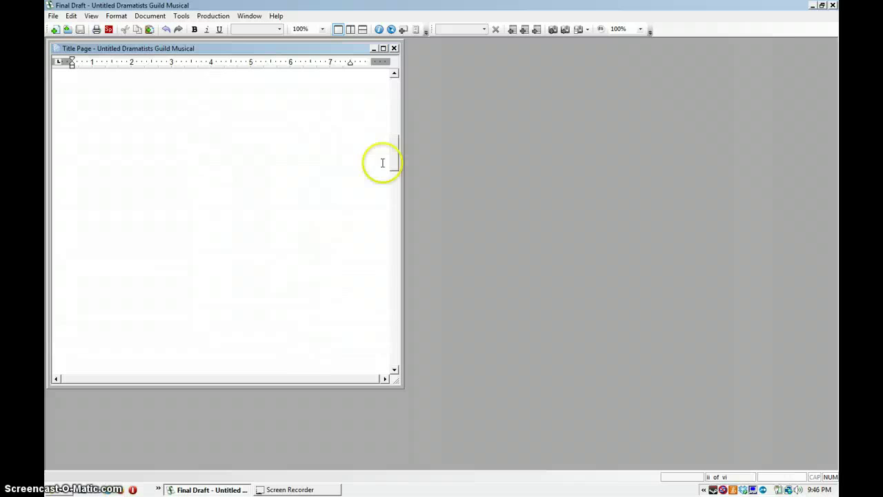
{"action": "left_click_drag", "start_coordinate": [393, 146], "coordinate": [408, 109]}
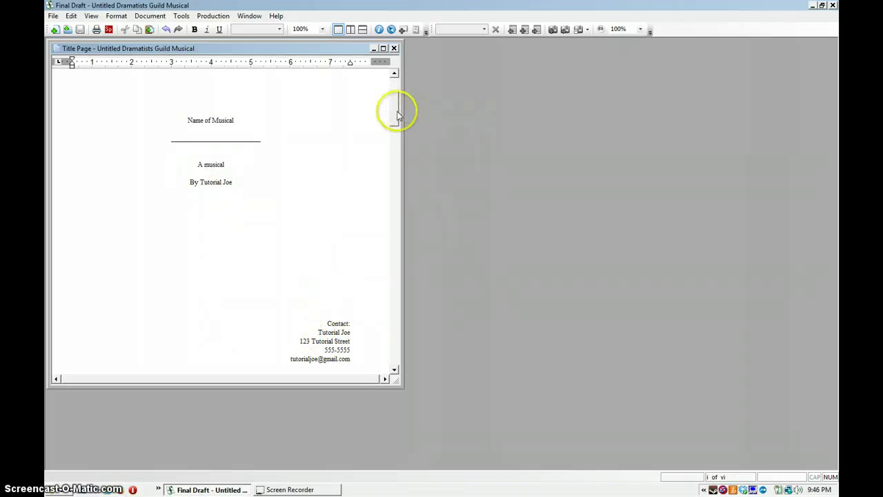
{"action": "left_click_drag", "start_coordinate": [398, 118], "coordinate": [396, 86]}
{"action": "left_click", "coordinate": [213, 90]}
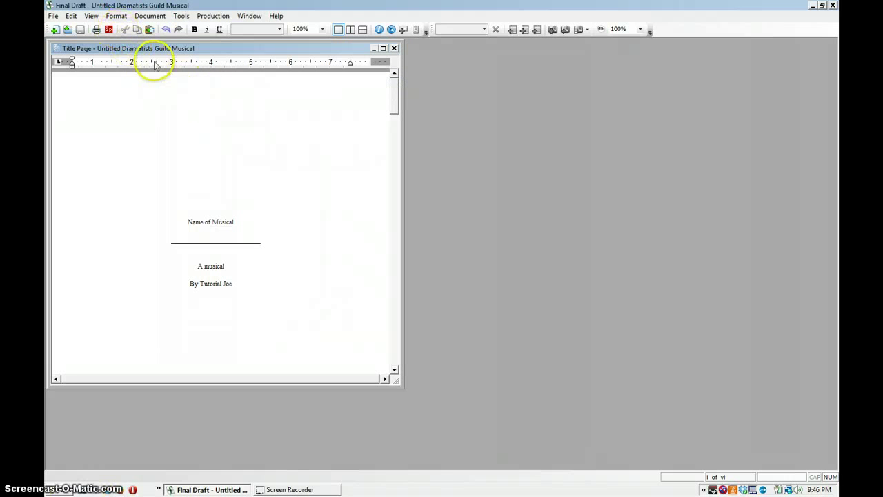
{"action": "left_click", "coordinate": [52, 16]}
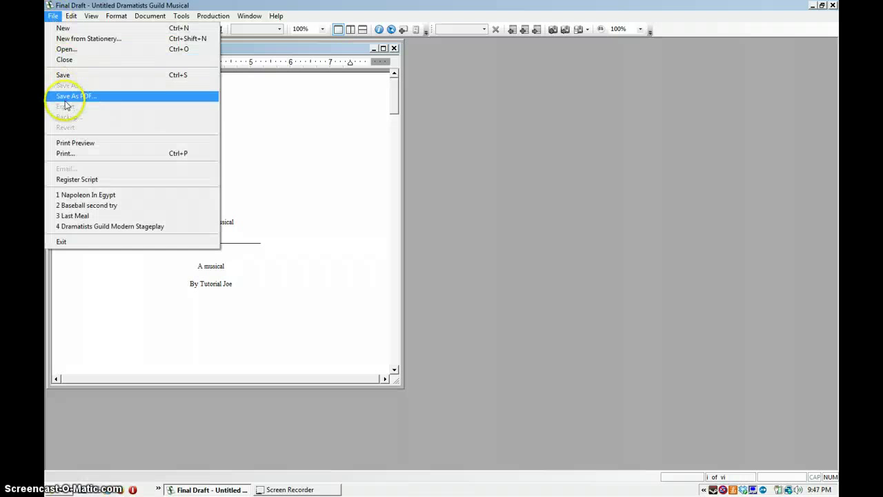
{"action": "left_click", "coordinate": [338, 178]}
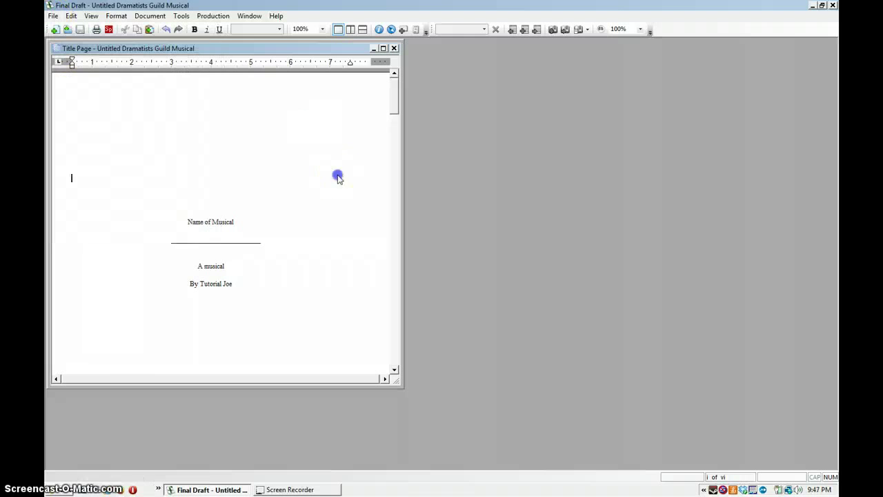
{"action": "left_click", "coordinate": [394, 49]}
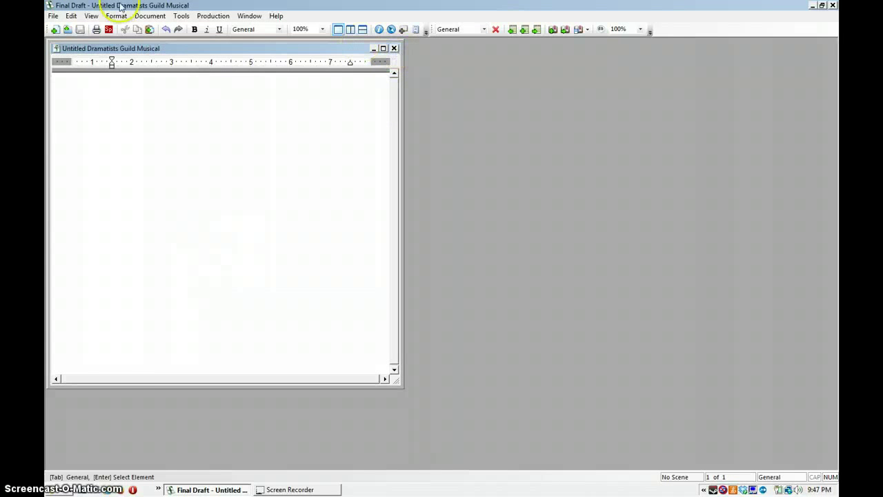
Step: Start saving the script under a new name, with Final Draft Template (*.fdxt) as the file type
{"action": "left_click", "coordinate": [52, 15]}
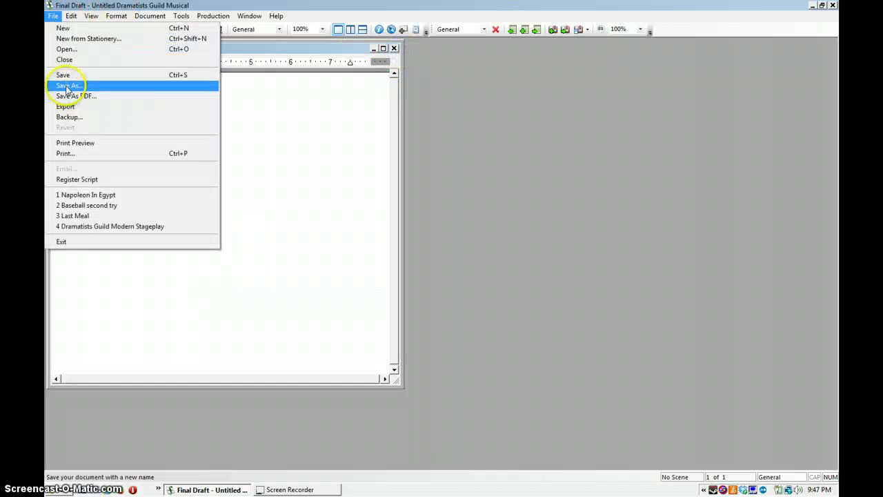
{"action": "left_click", "coordinate": [67, 87]}
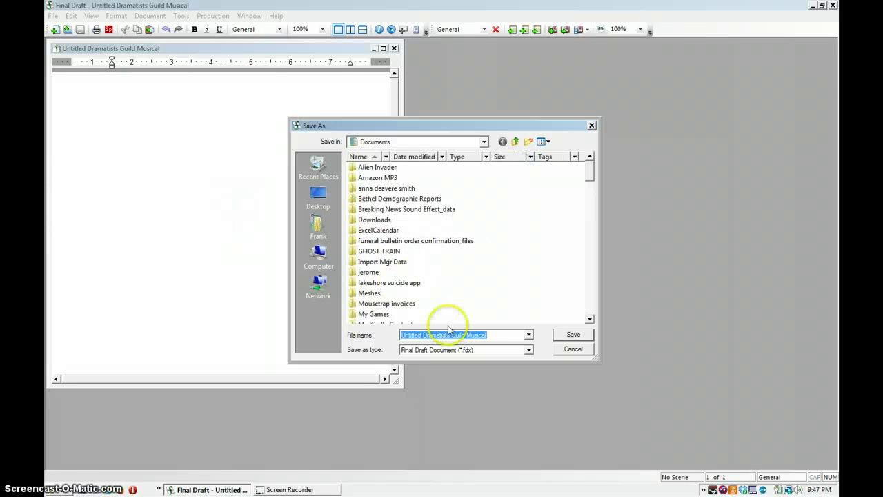
{"action": "left_click", "coordinate": [445, 351]}
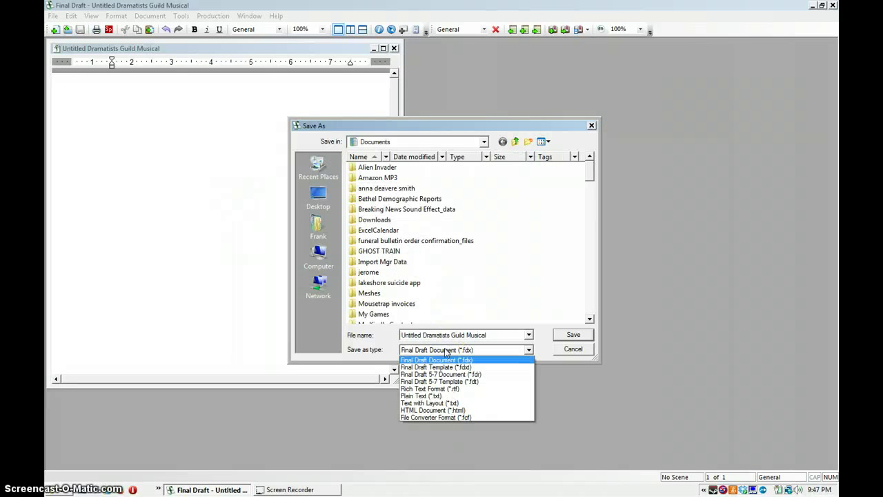
{"action": "left_click", "coordinate": [442, 367]}
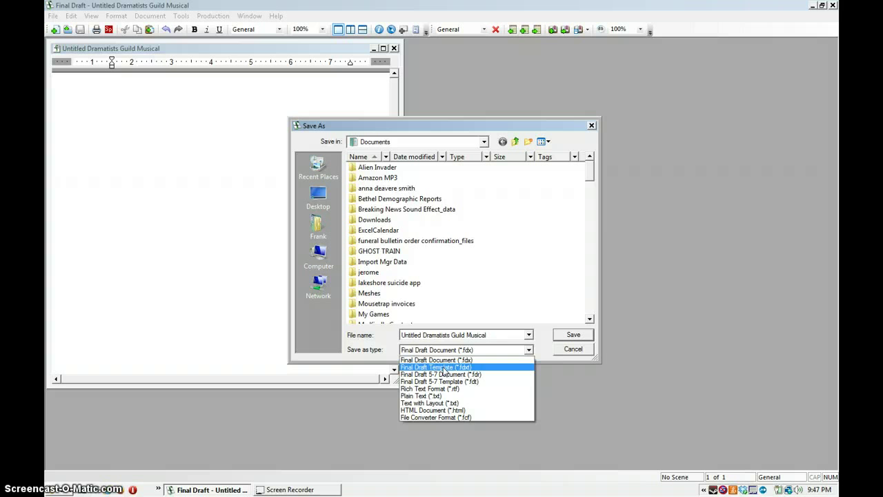
{"action": "left_click", "coordinate": [442, 367]}
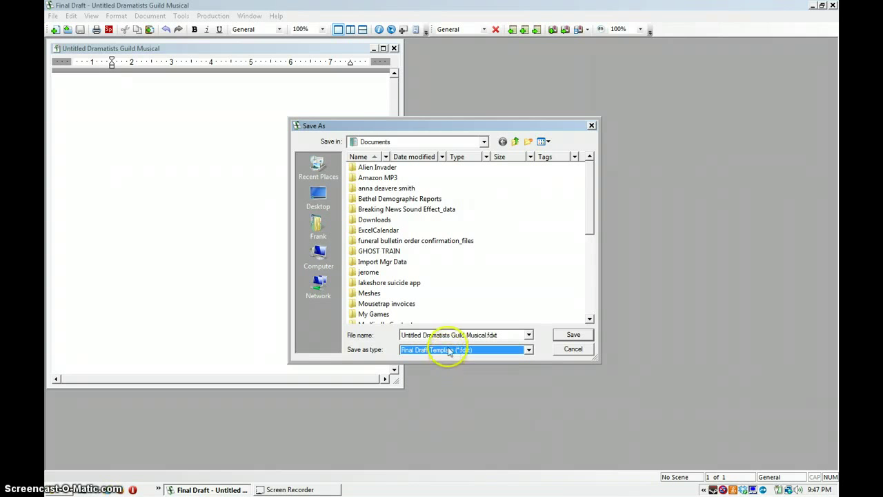
Step: Shorten the file name to "Dramatists Guild Musical.fdxt" and save the template to the Desktop
{"action": "left_click", "coordinate": [445, 335]}
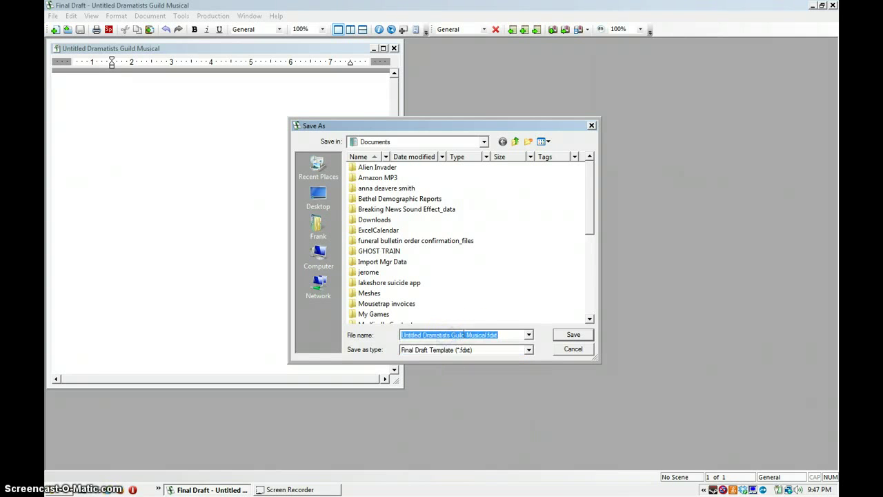
{"action": "left_click", "coordinate": [425, 335]}
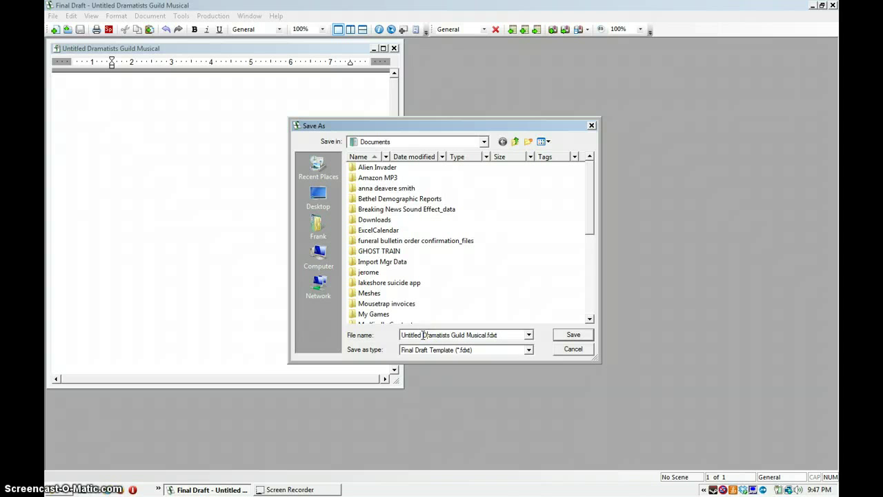
{"action": "key", "text": "BackSpace"}
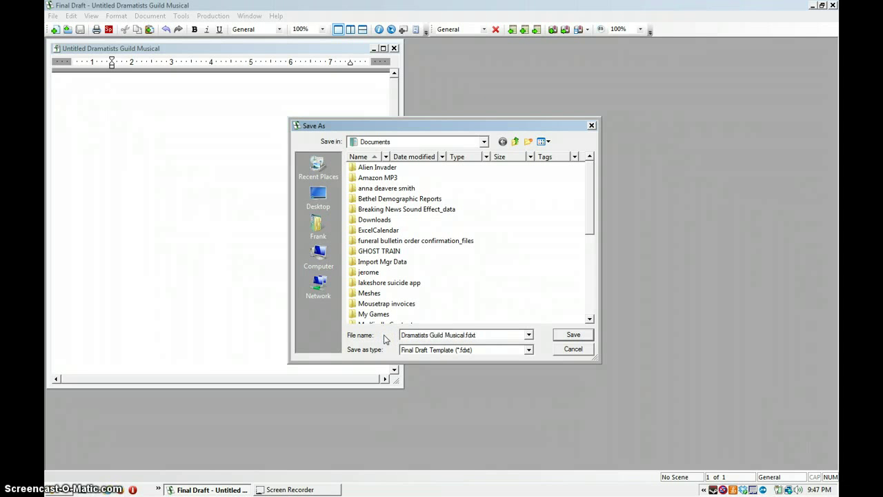
{"action": "left_click", "coordinate": [442, 146]}
{"action": "left_click", "coordinate": [332, 200]}
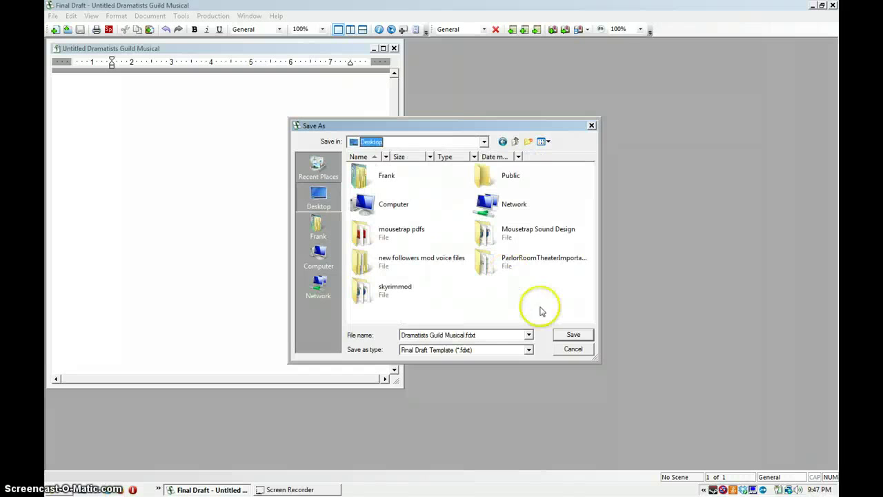
{"action": "left_click", "coordinate": [572, 335]}
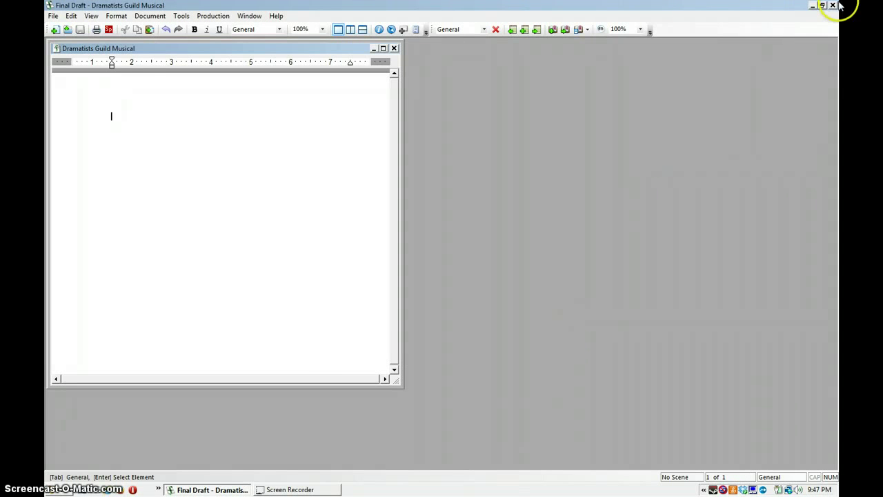
Step: Minimize Final Draft and open the Scripts folder under C:, Program Files (x86), Final Draft 8, Stationery in Windows Explorer
{"action": "left_click", "coordinate": [811, 7]}
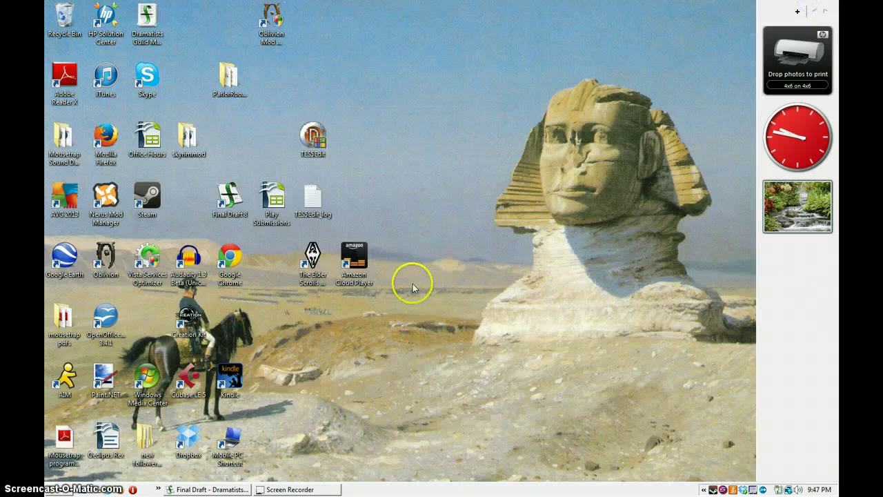
{"action": "left_click", "coordinate": [45, 488]}
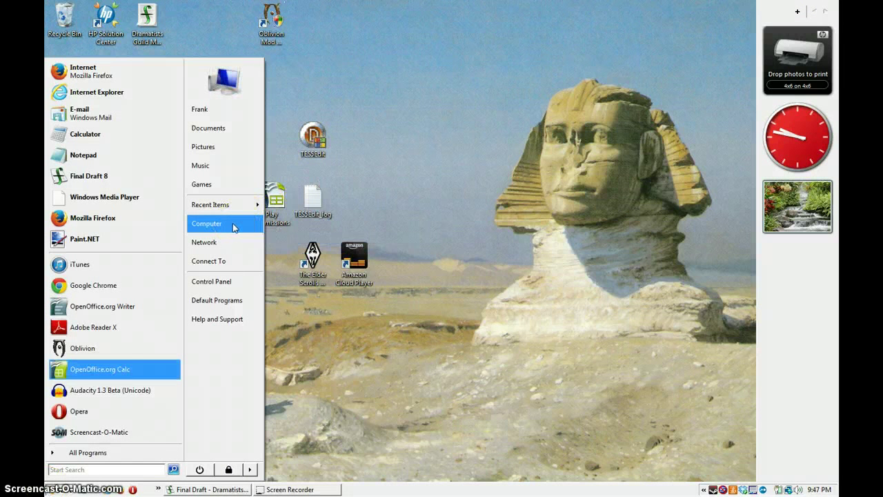
{"action": "left_click", "coordinate": [234, 223]}
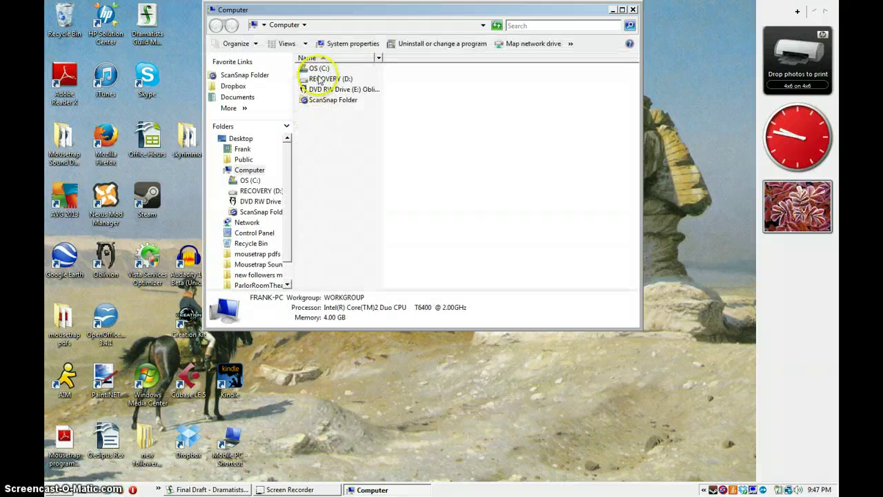
{"action": "left_click", "coordinate": [315, 69]}
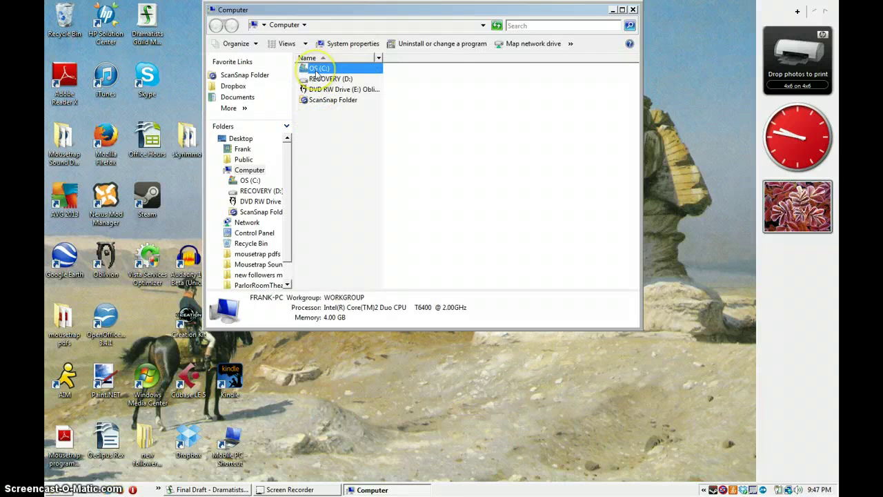
{"action": "double_click", "coordinate": [316, 74]}
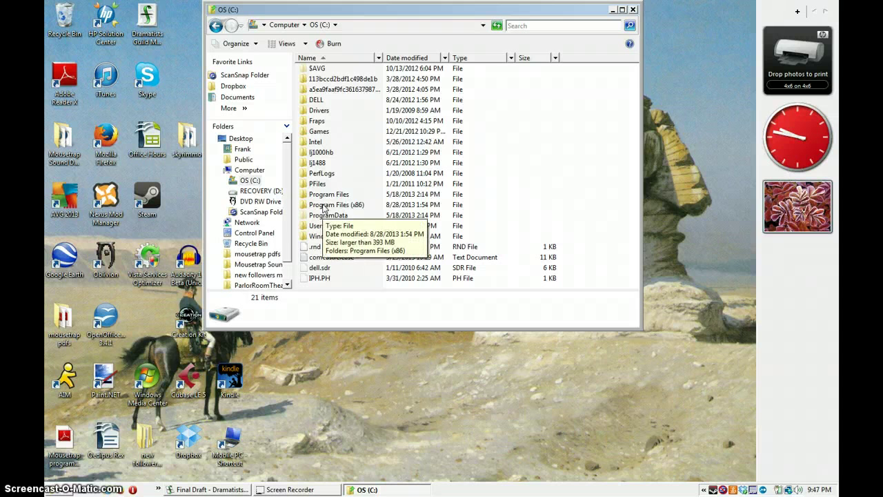
{"action": "double_click", "coordinate": [336, 206]}
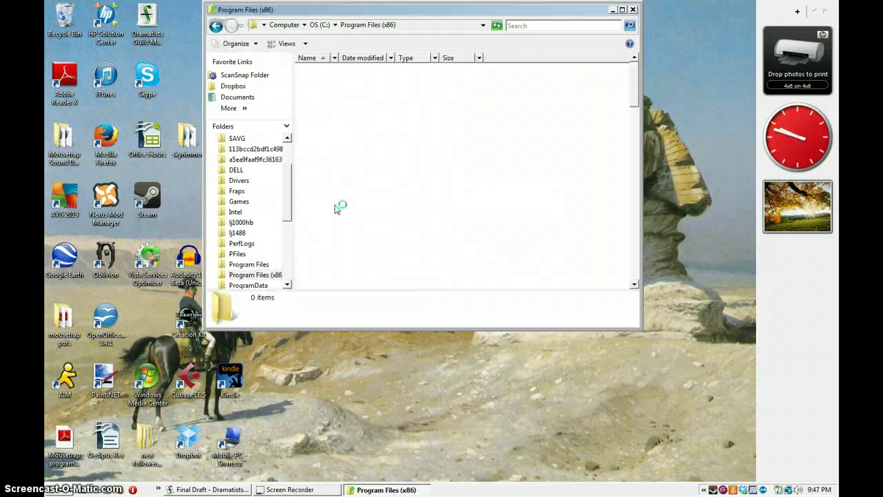
{"action": "scroll", "coordinate": [336, 209], "scroll_direction": "down", "scroll_amount": 3}
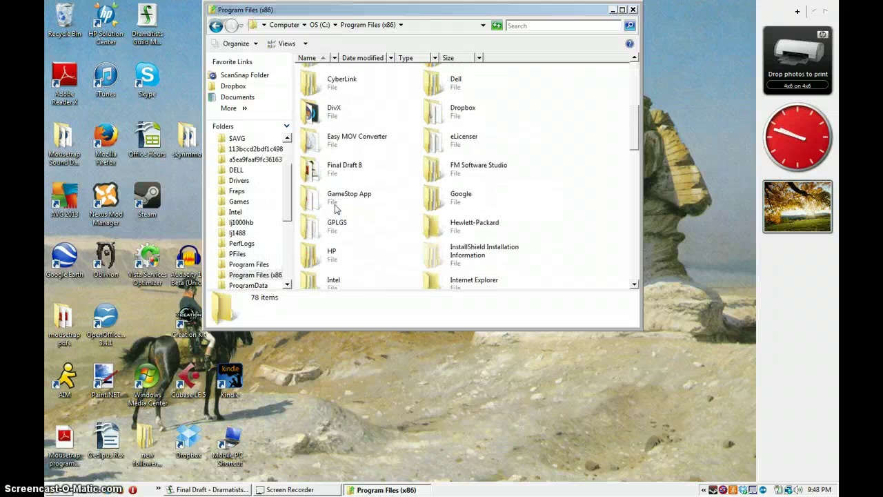
{"action": "double_click", "coordinate": [322, 178]}
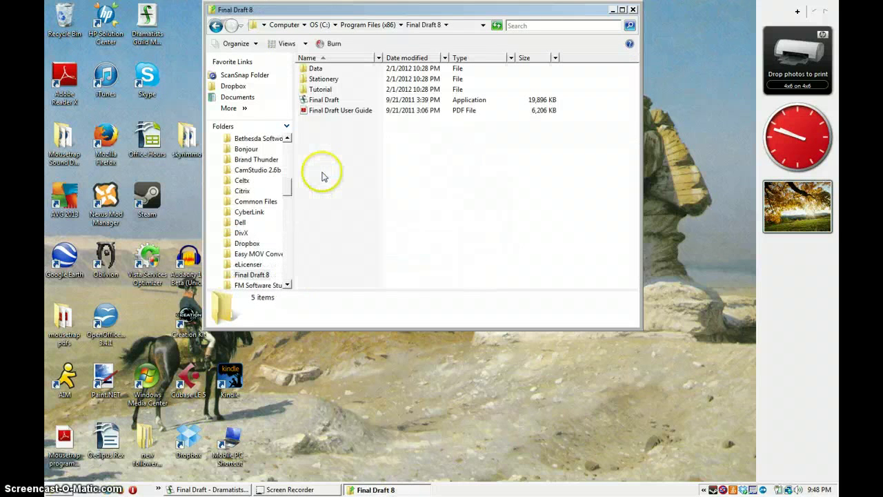
{"action": "double_click", "coordinate": [319, 81]}
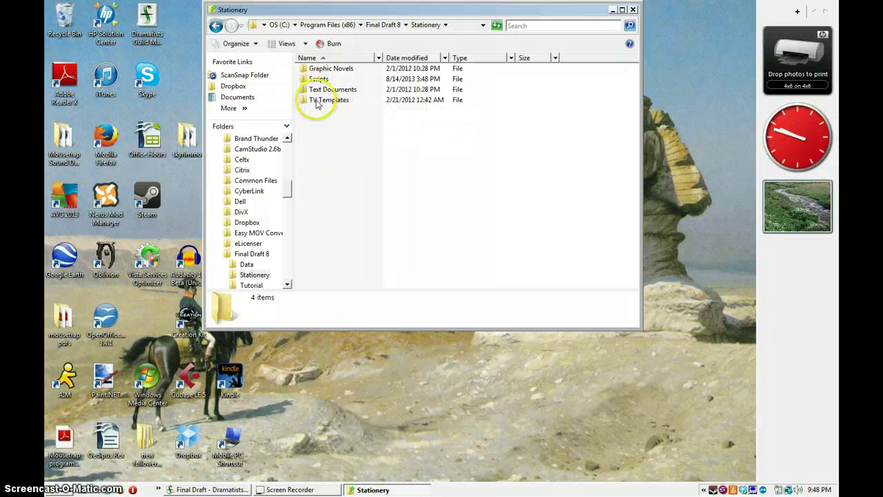
{"action": "double_click", "coordinate": [317, 80]}
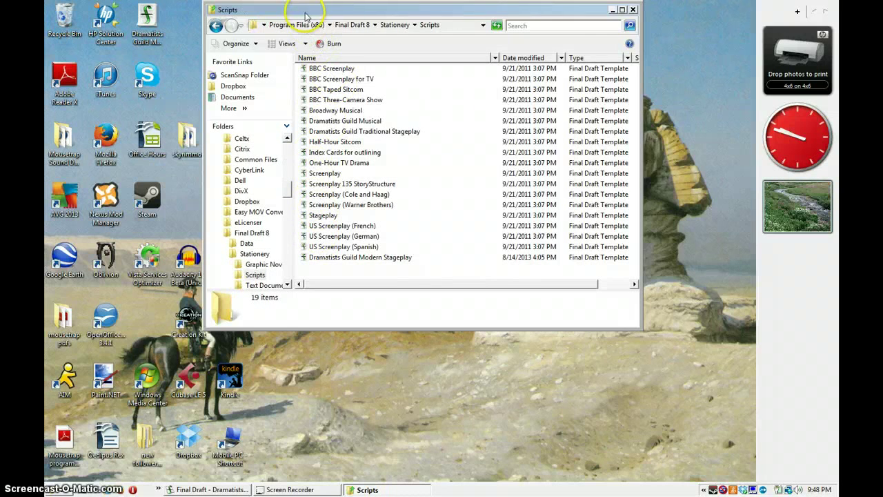
Step: Move the Dramatists Guild Musical template from the desktop into the Scripts folder, replacing the existing file with administrator permission, and check the Scripts folder
{"action": "left_click_drag", "start_coordinate": [308, 17], "coordinate": [481, 14]}
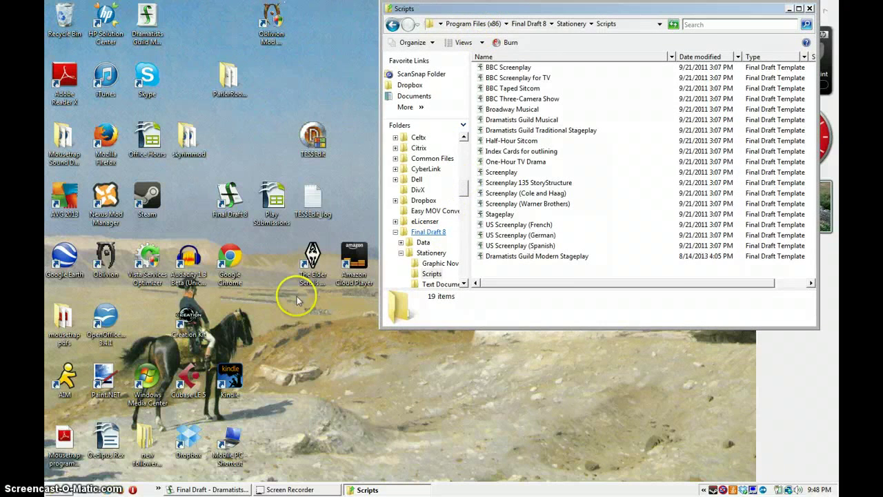
{"action": "left_click_drag", "start_coordinate": [468, 13], "coordinate": [486, 25]}
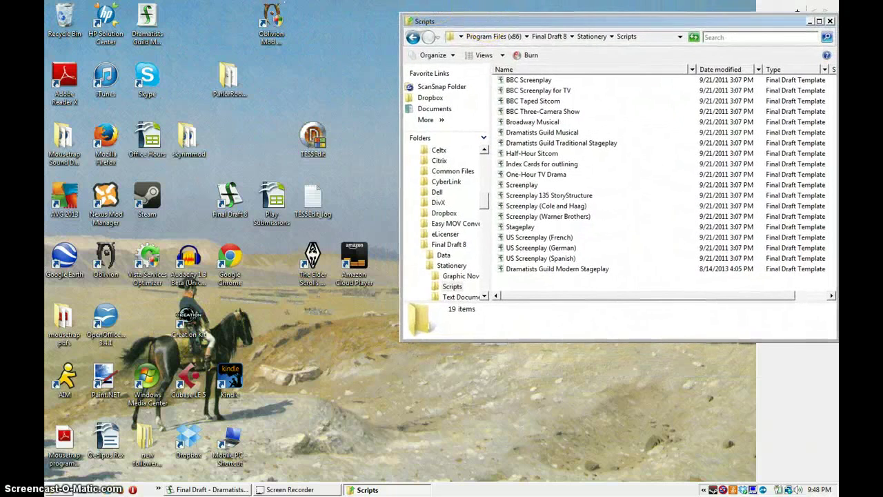
{"action": "left_click_drag", "start_coordinate": [160, 24], "coordinate": [521, 133]}
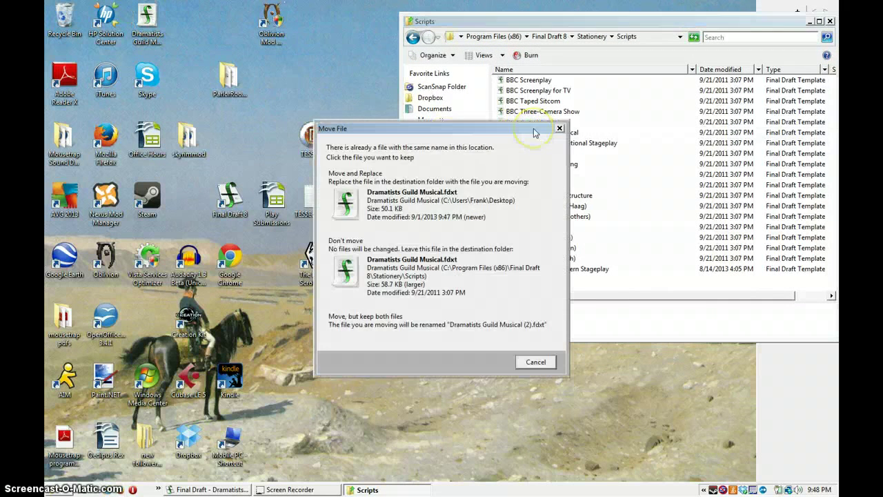
{"action": "left_click", "coordinate": [423, 200]}
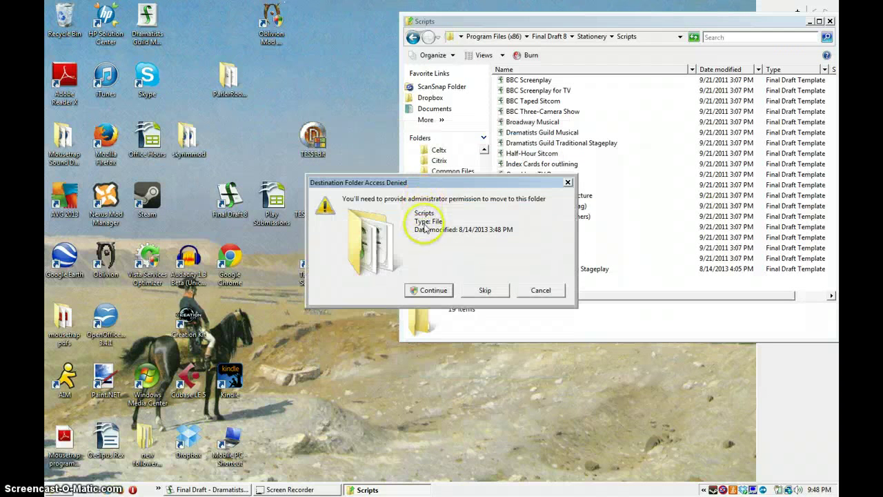
{"action": "left_click", "coordinate": [431, 290]}
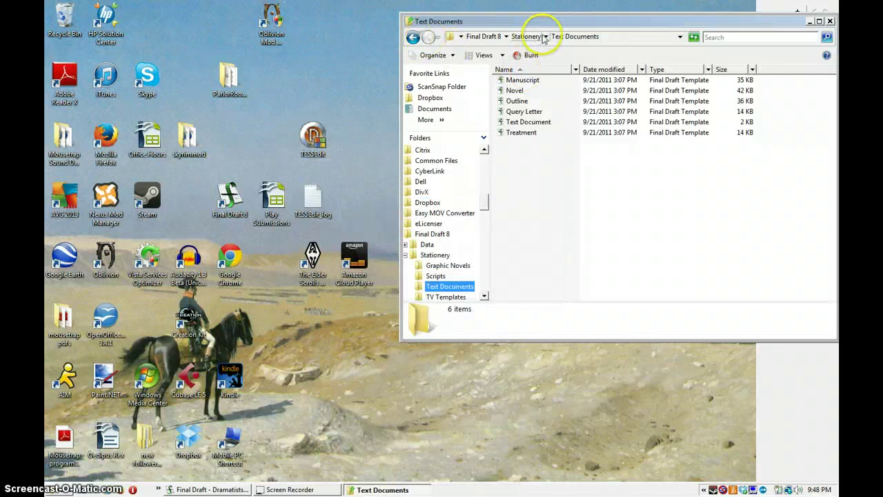
{"action": "left_click", "coordinate": [544, 37]}
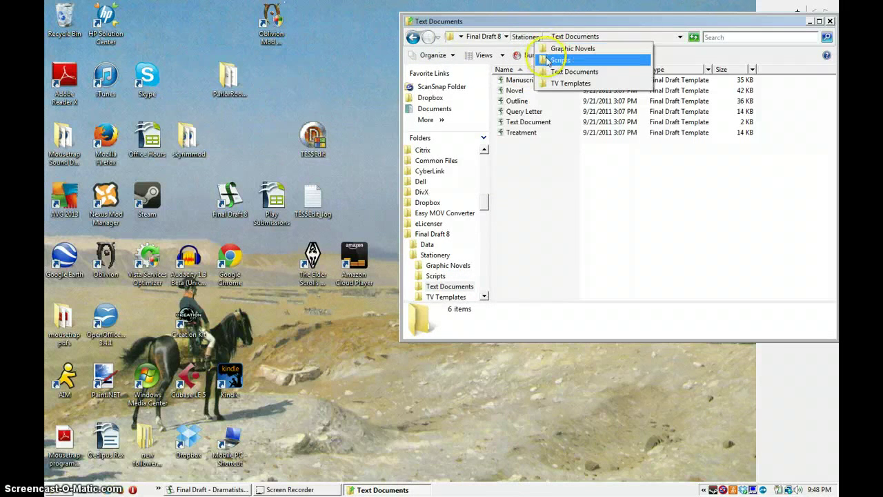
{"action": "left_click", "coordinate": [545, 69]}
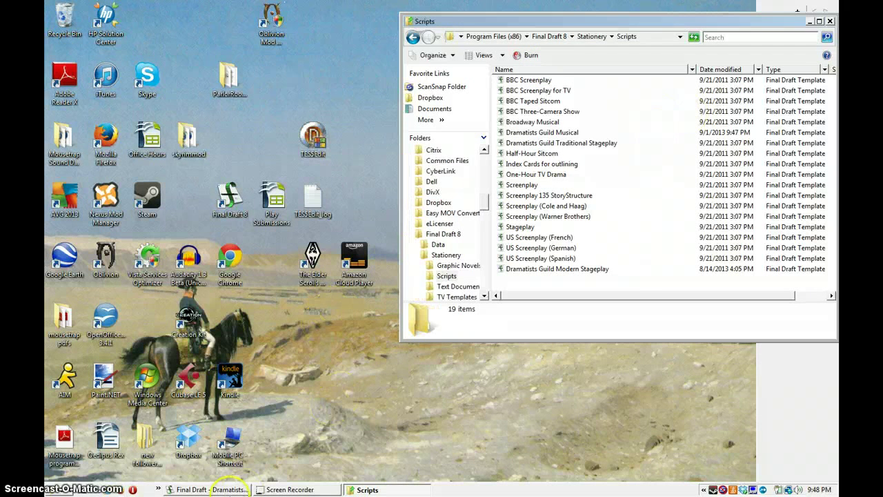
Step: Switch to Final Draft, close the Dramatists Guild Musical document, and close the Scripts folder window
{"action": "left_click", "coordinate": [231, 488]}
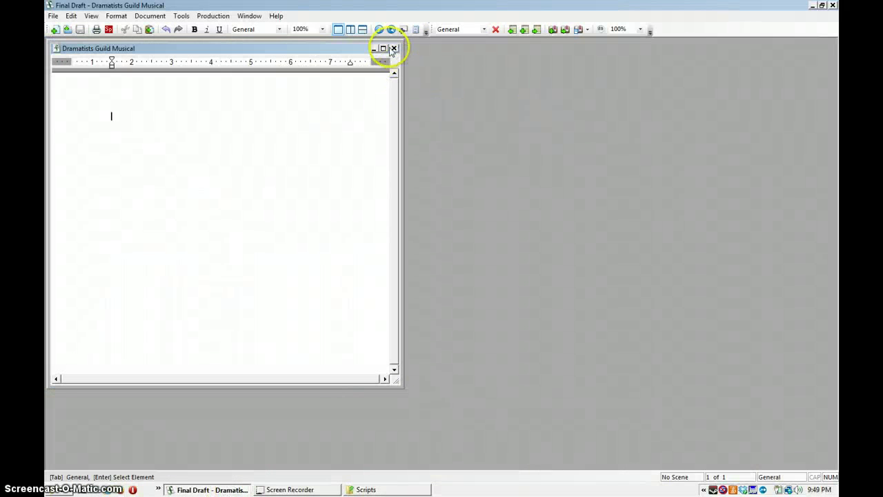
{"action": "left_click", "coordinate": [394, 48]}
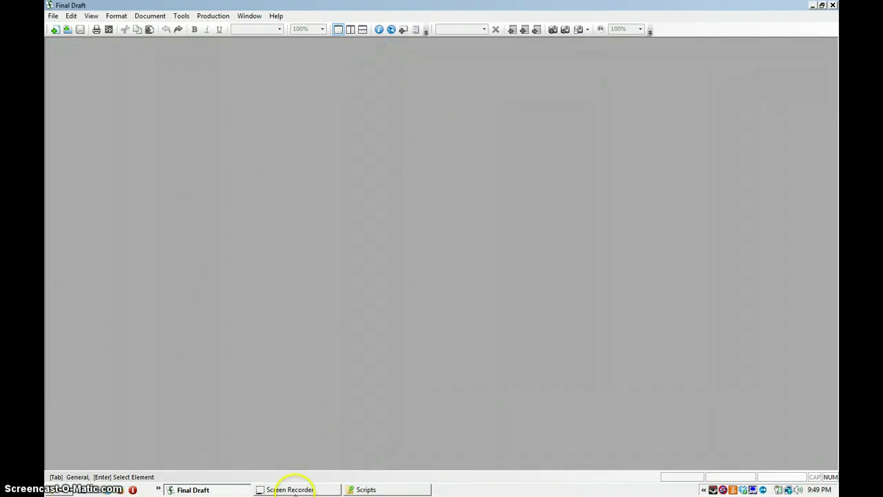
{"action": "left_click", "coordinate": [385, 490]}
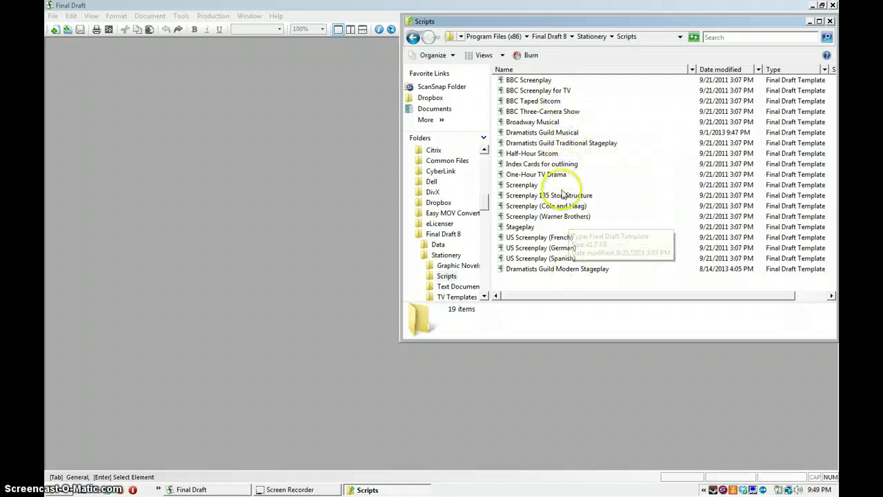
{"action": "left_click", "coordinate": [830, 21]}
Step: Create a new script in Final Draft from the Dramatists Guild Musical template
{"action": "left_click", "coordinate": [49, 6]}
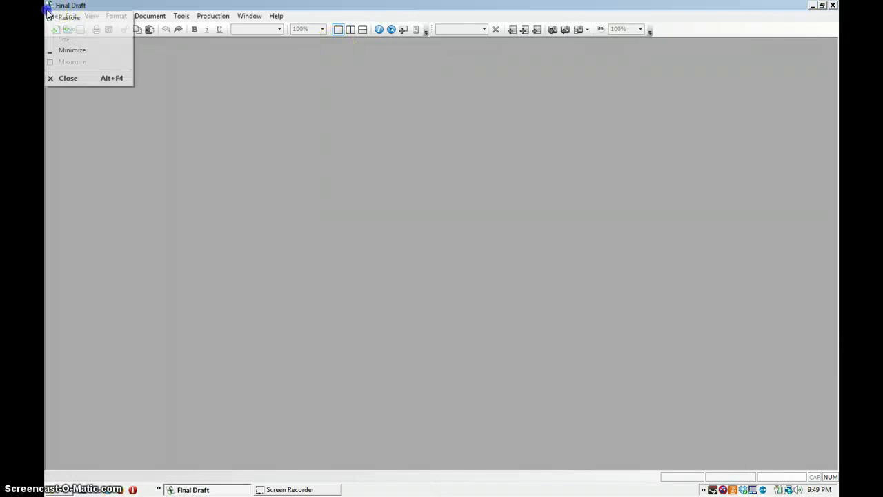
{"action": "left_click", "coordinate": [49, 12]}
{"action": "left_click", "coordinate": [53, 16]}
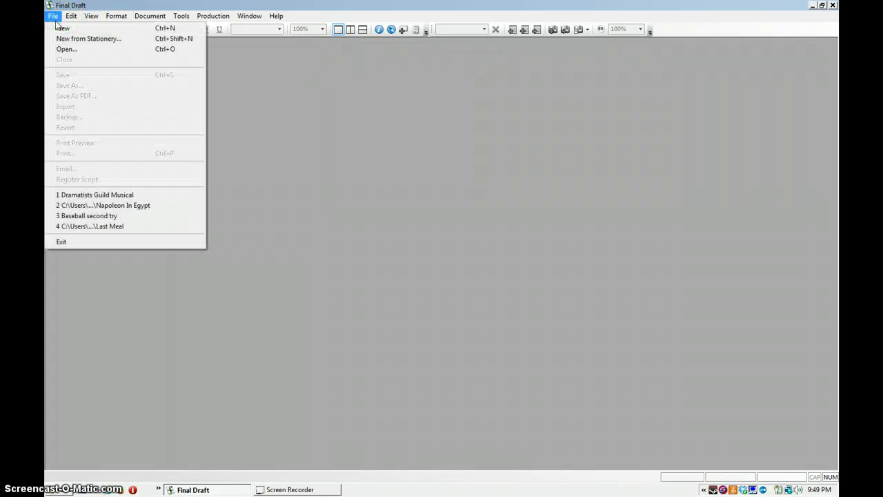
{"action": "left_click", "coordinate": [60, 32]}
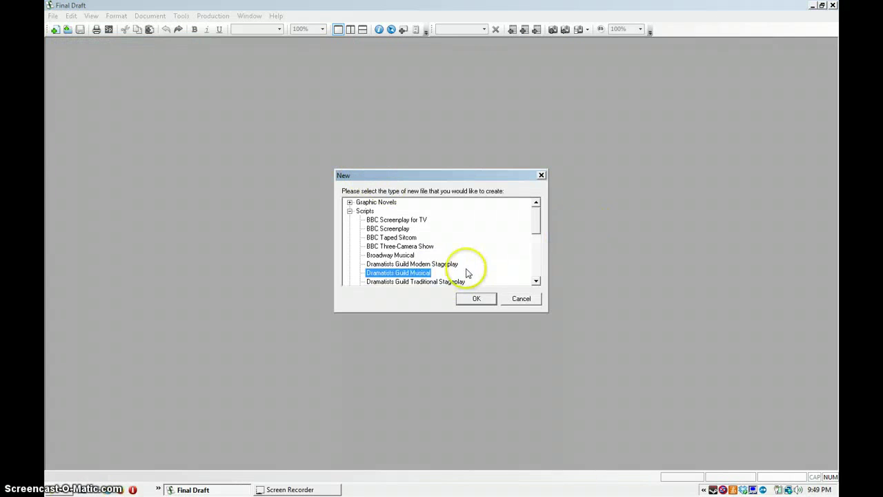
{"action": "left_click", "coordinate": [485, 298]}
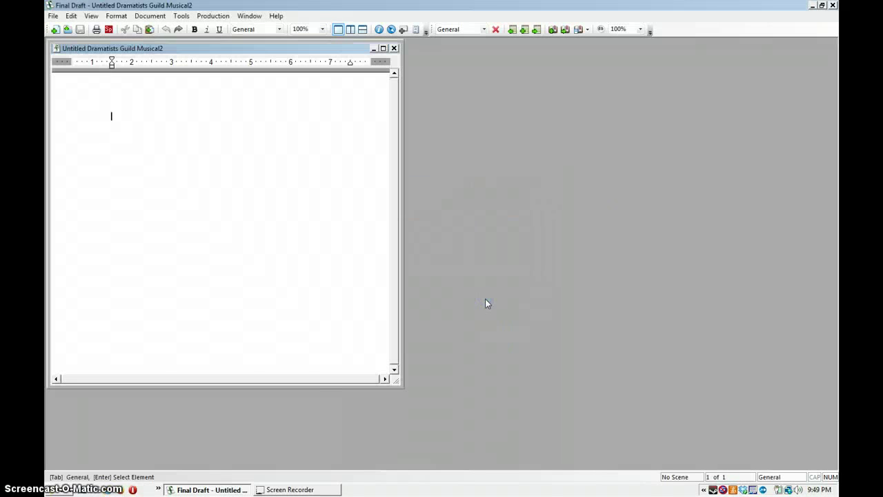
Step: Open the new script's title page and check its title, byline and contact block
{"action": "left_click", "coordinate": [153, 17]}
{"action": "left_click", "coordinate": [151, 63]}
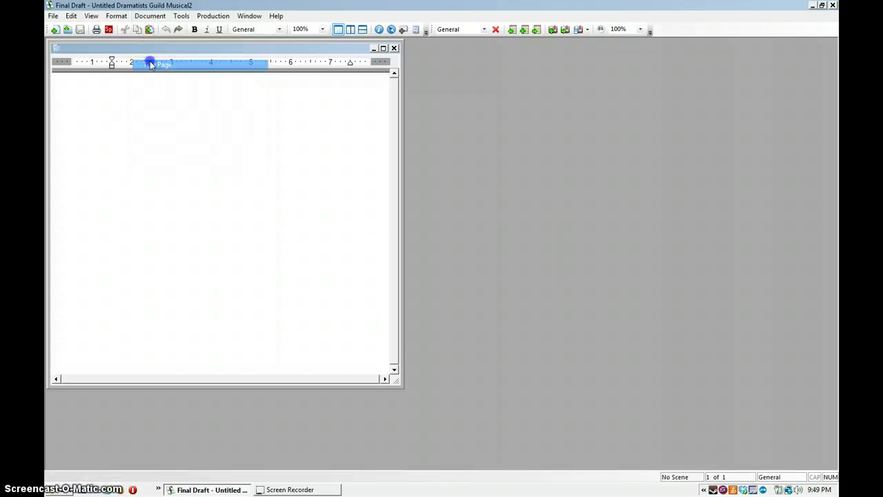
{"action": "scroll", "coordinate": [308, 276], "scroll_direction": "down", "scroll_amount": 4}
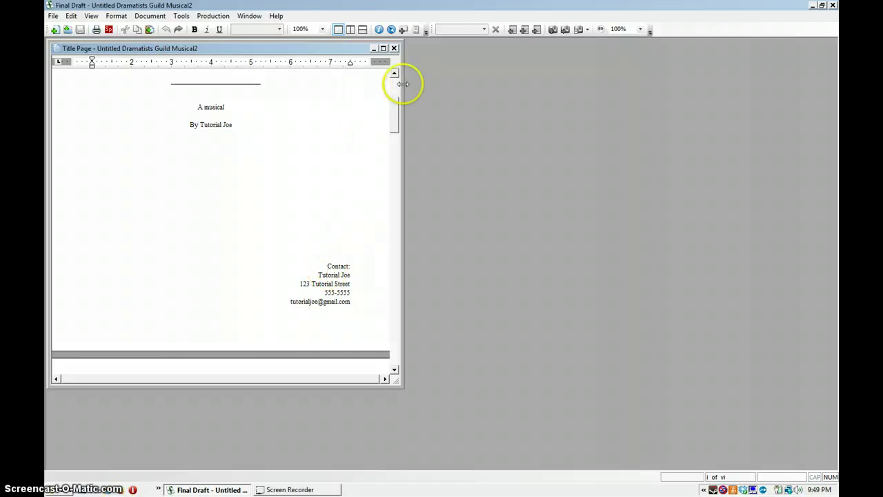
{"action": "left_click_drag", "start_coordinate": [396, 112], "coordinate": [396, 105]}
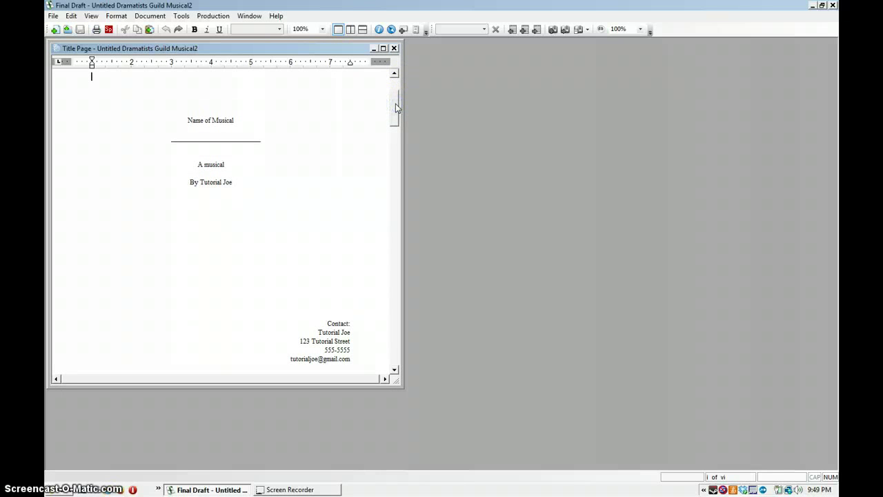
{"action": "left_click", "coordinate": [396, 172]}
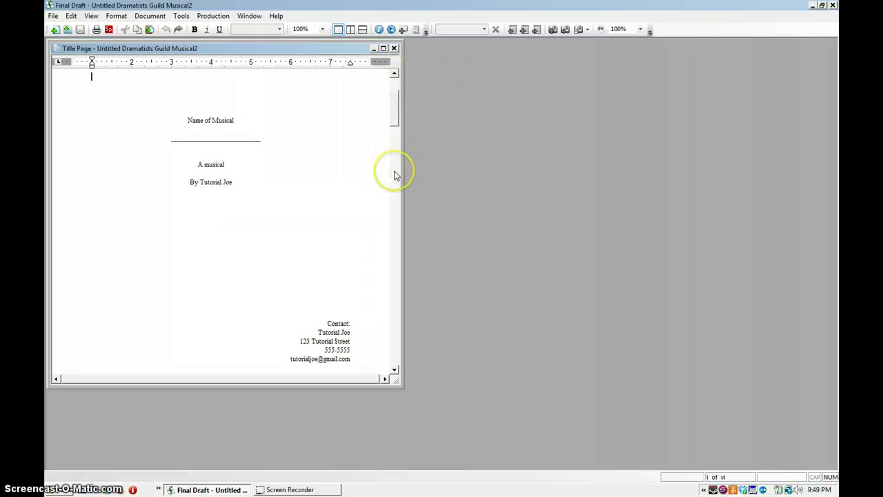